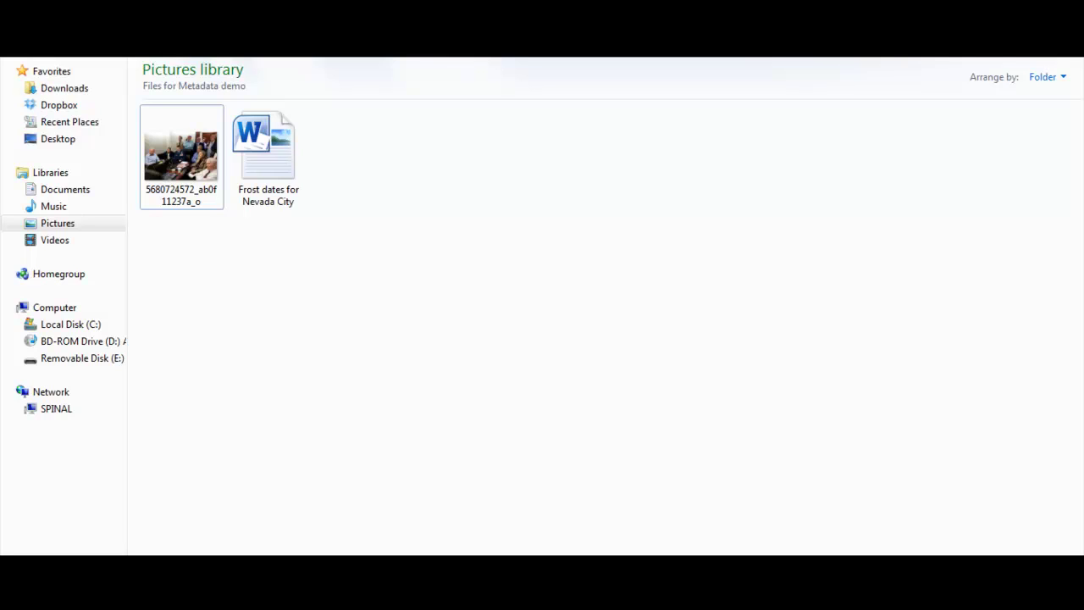
- Show the Frost dates for Nevada City document's Properties Details tab and review its author and editing metadata
{"action": "mouse_move", "coordinate": [271, 125]}
{"action": "right_click", "coordinate": [281, 121]}
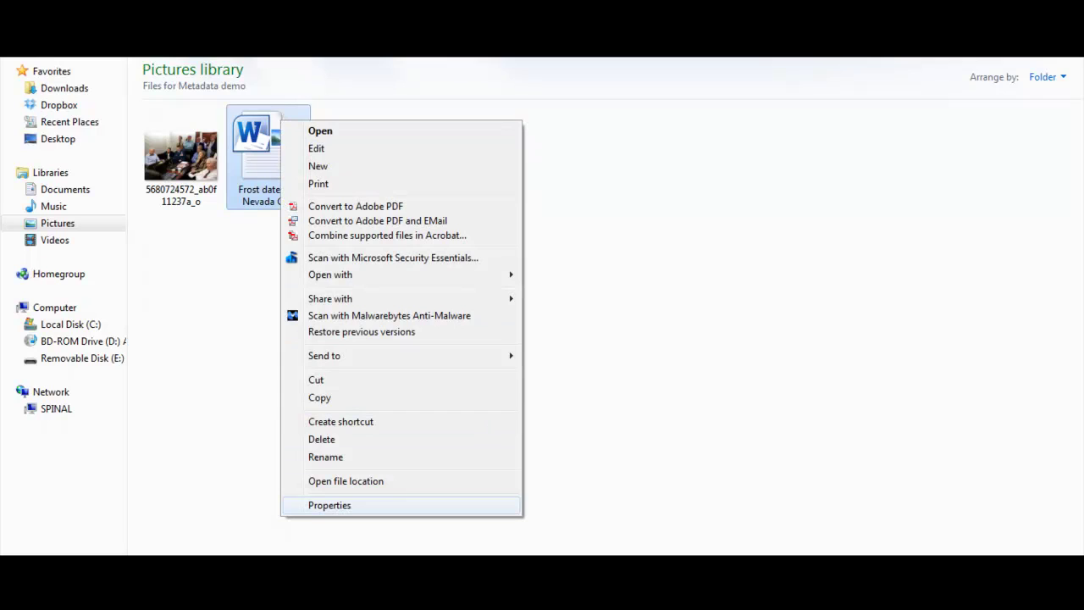
{"action": "key", "text": "Return"}
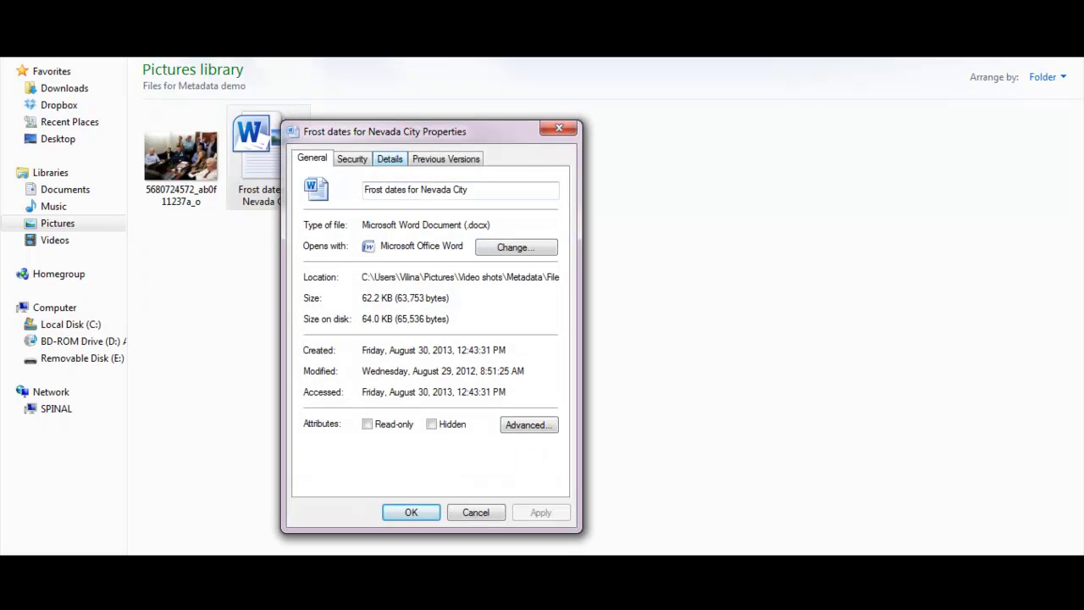
{"action": "left_click", "coordinate": [390, 158]}
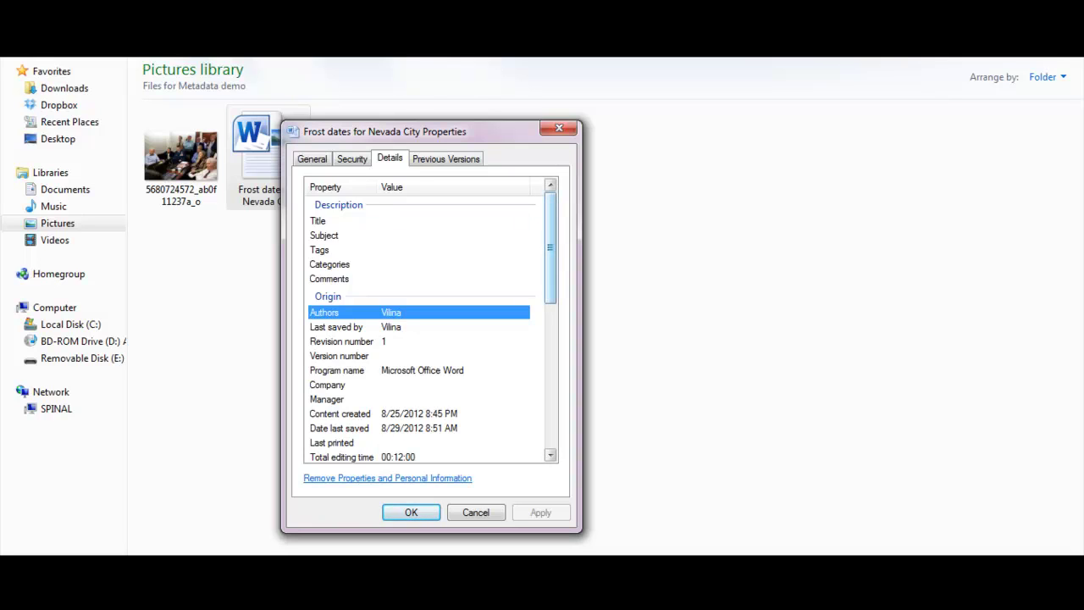
{"action": "scroll", "coordinate": [428, 322], "scroll_direction": "down", "scroll_amount": 2}
{"action": "scroll", "coordinate": [428, 322], "scroll_direction": "down", "scroll_amount": 6}
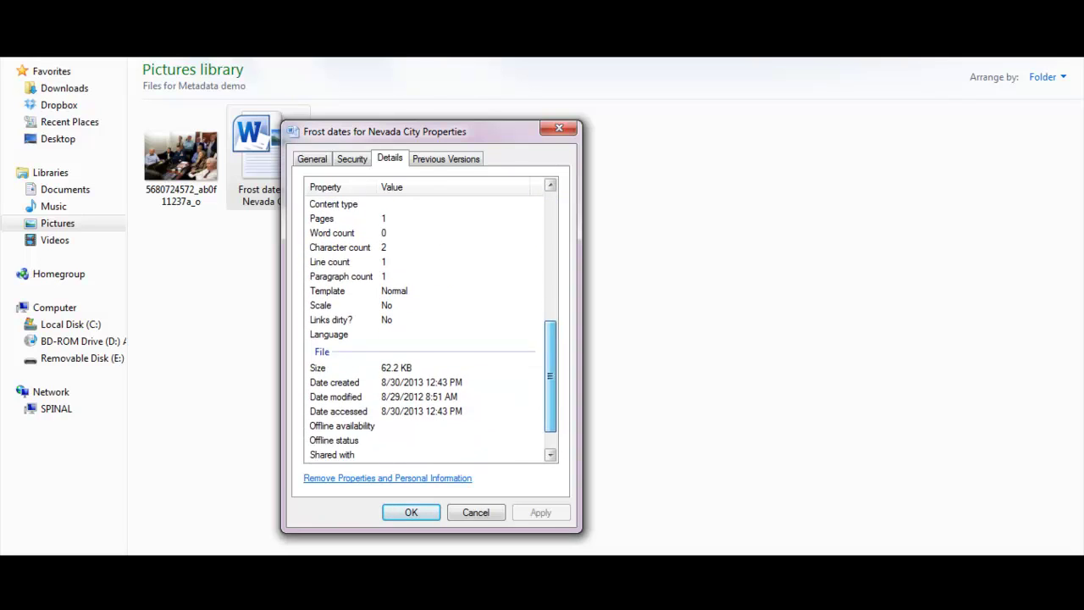
{"action": "scroll", "coordinate": [428, 322], "scroll_direction": "up", "scroll_amount": 6}
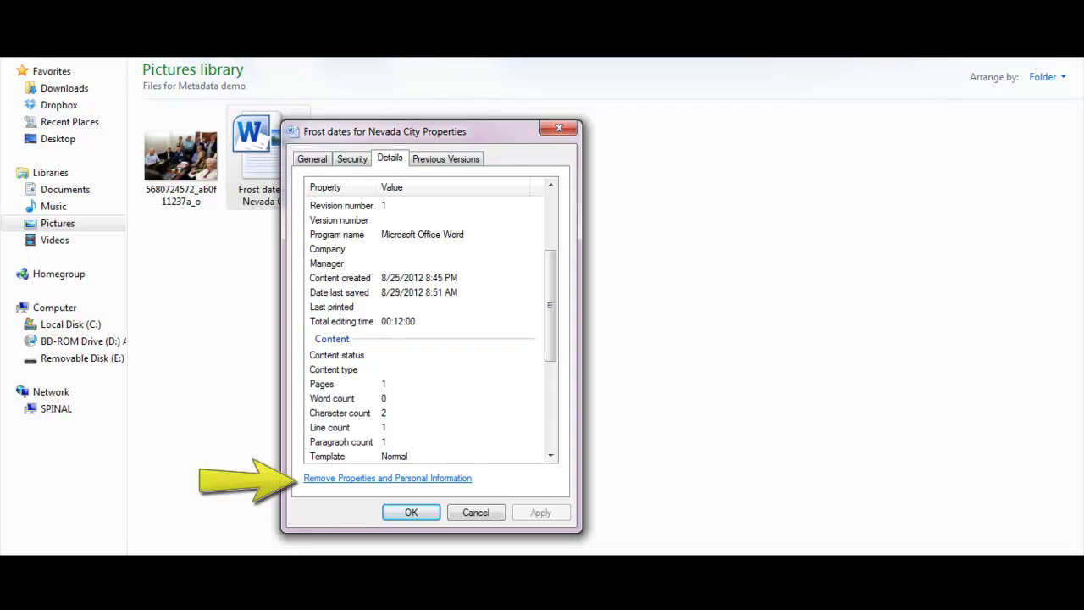
- Create 'Frost dates for Nevada City - Copy' with all possible properties removed
{"action": "left_click", "coordinate": [387, 478]}
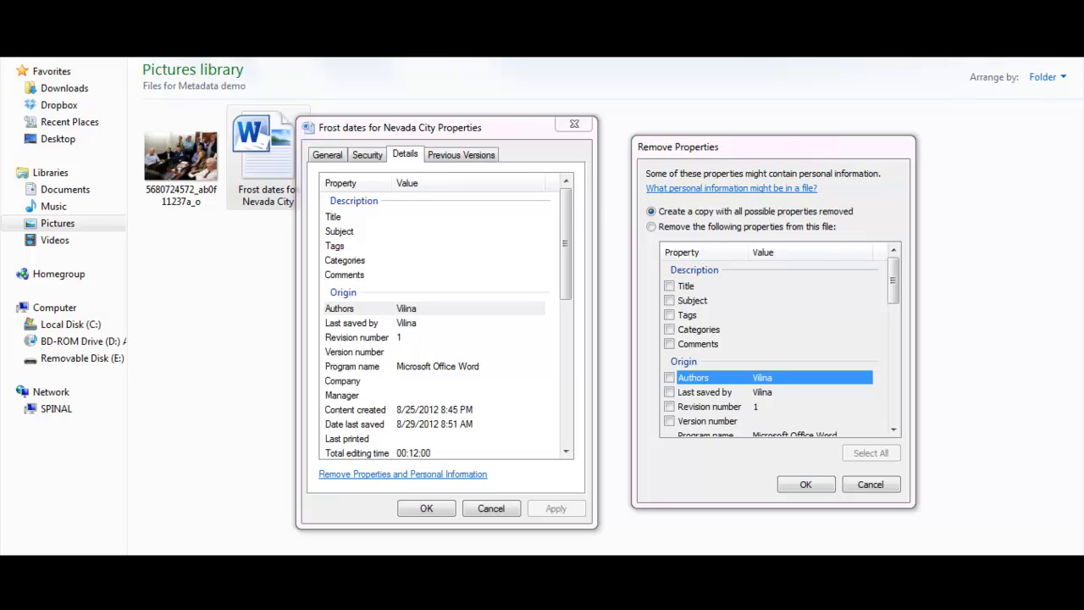
{"action": "key", "text": "Return"}
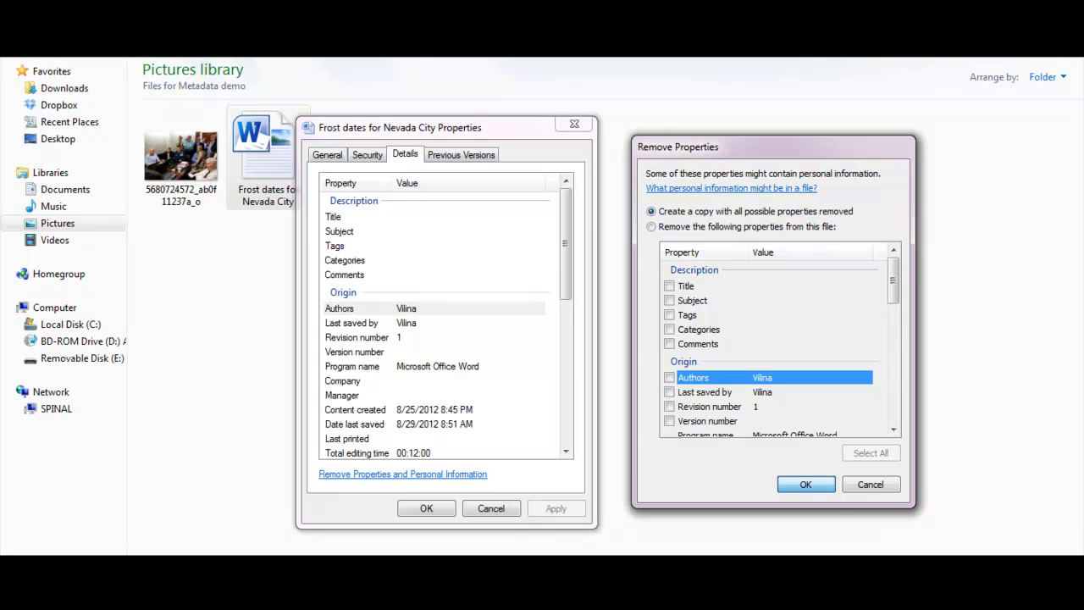
{"action": "key", "text": "Return"}
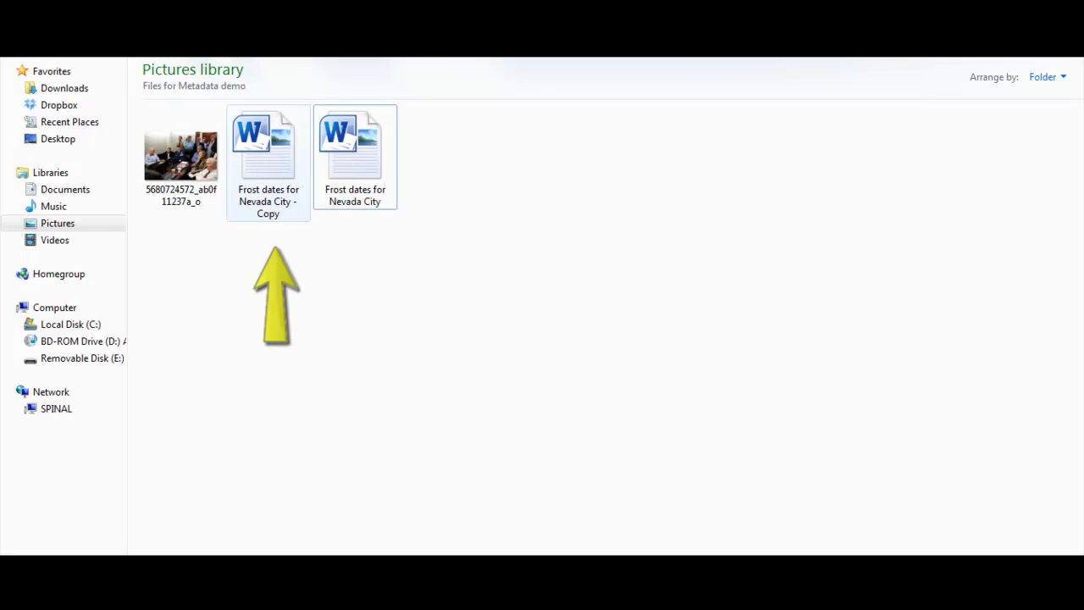
{"action": "right_click", "coordinate": [290, 114]}
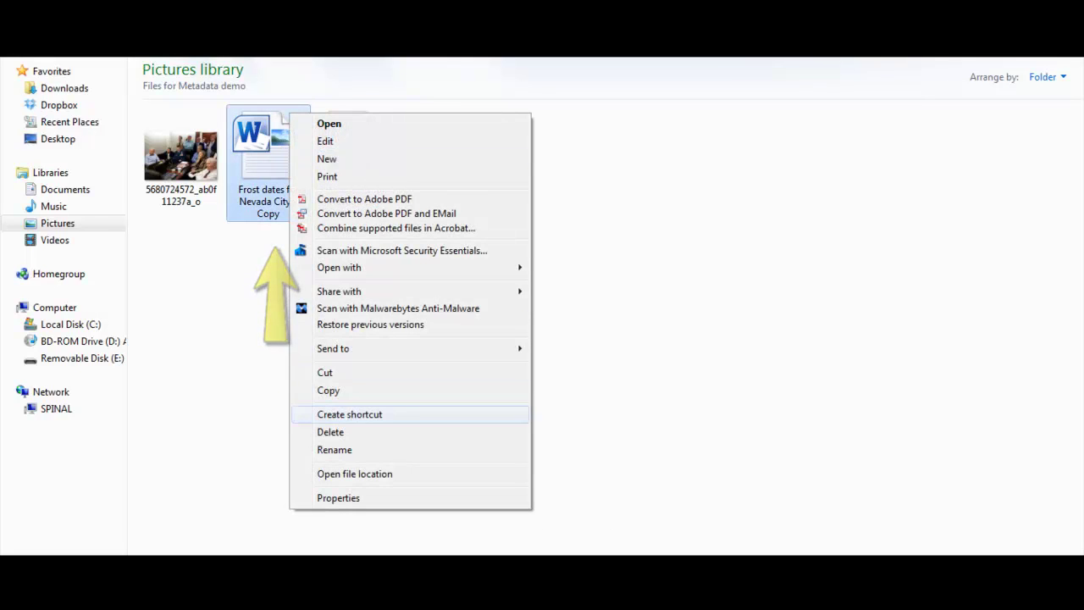
{"action": "left_click", "coordinate": [338, 498]}
{"action": "left_click", "coordinate": [399, 151]}
{"action": "left_click", "coordinate": [462, 305]}
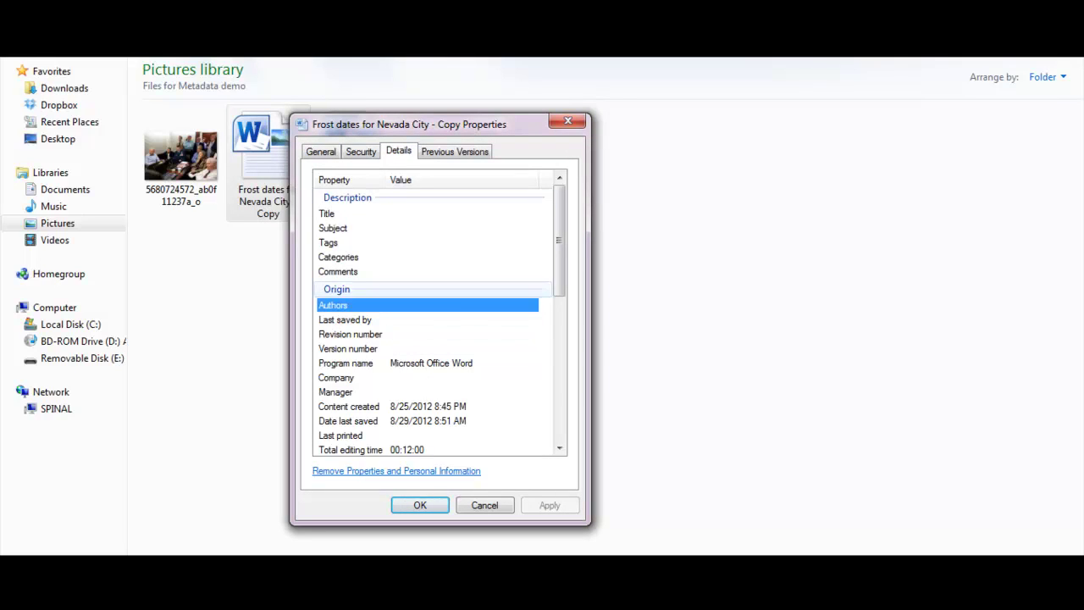
{"action": "left_click", "coordinate": [485, 505]}
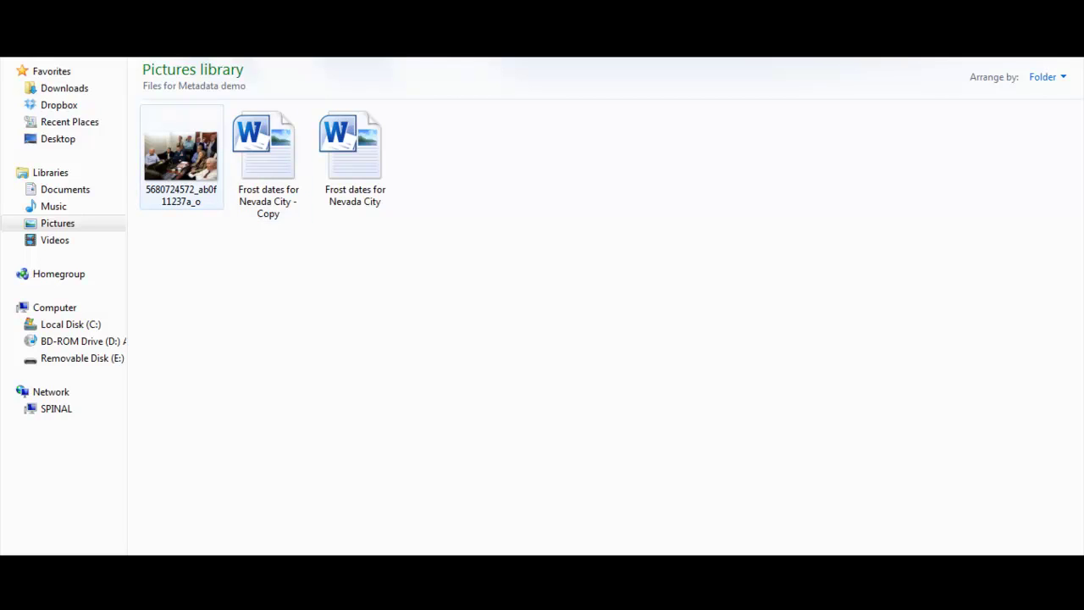
{"action": "right_click", "coordinate": [208, 136]}
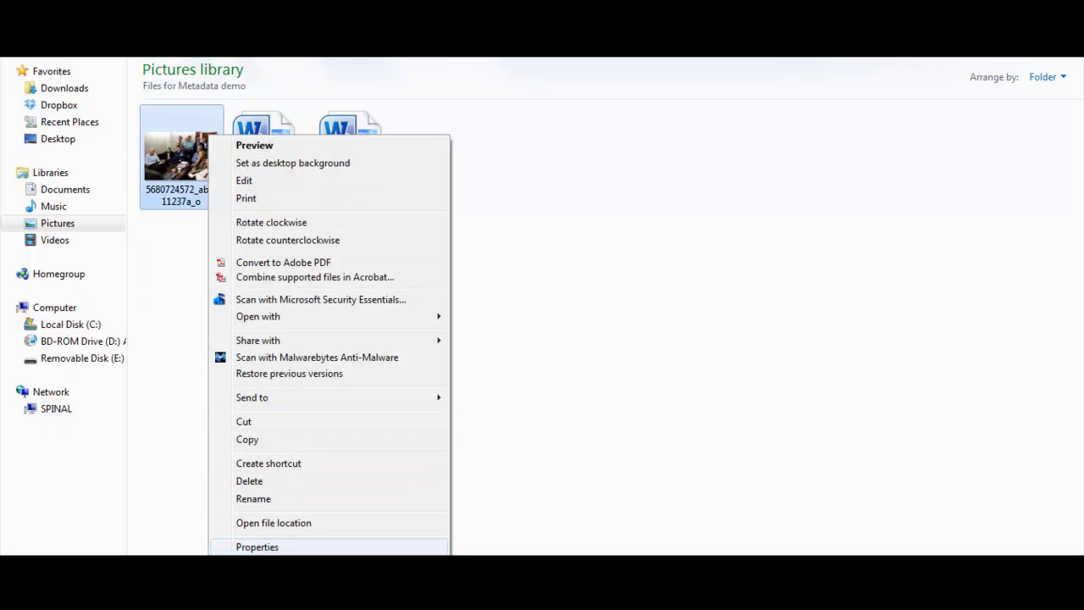
{"action": "left_click", "coordinate": [257, 546]}
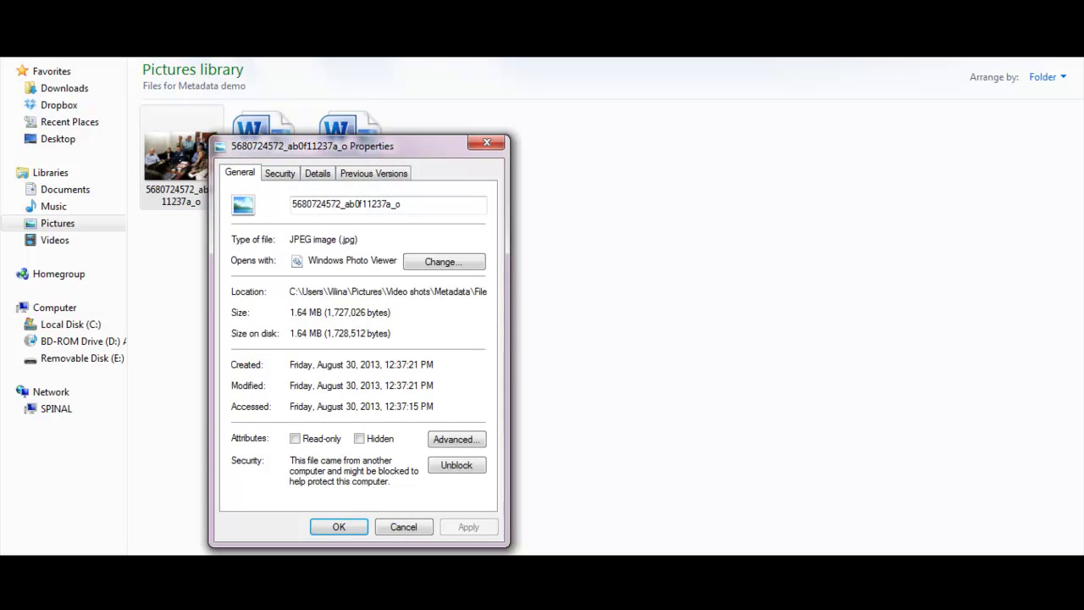
{"action": "left_click", "coordinate": [317, 173]}
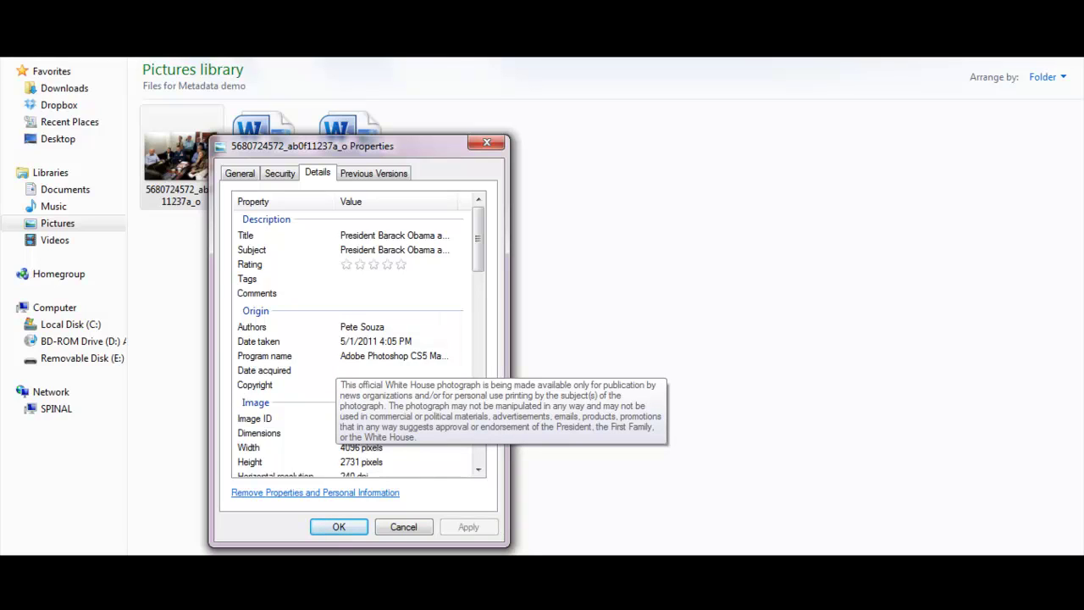
{"action": "key", "text": "Escape"}
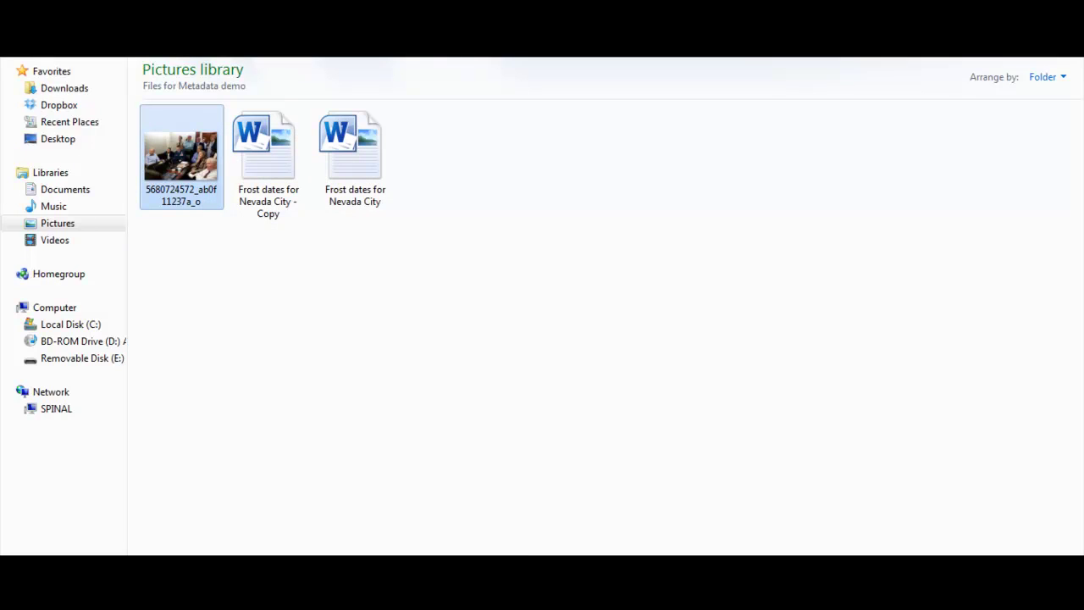
- Switch to the Pictures for tagging folder and select photo 100_4335 to show its details
{"action": "mouse_move", "coordinate": [193, 576]}
{"action": "left_click", "coordinate": [102, 500]}
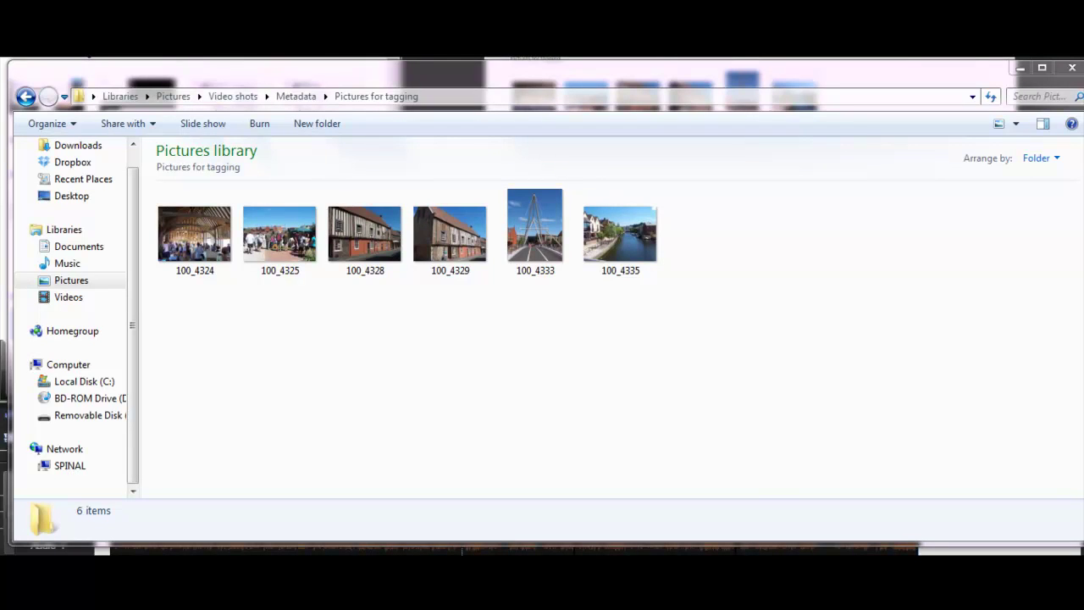
{"action": "left_click", "coordinate": [621, 233]}
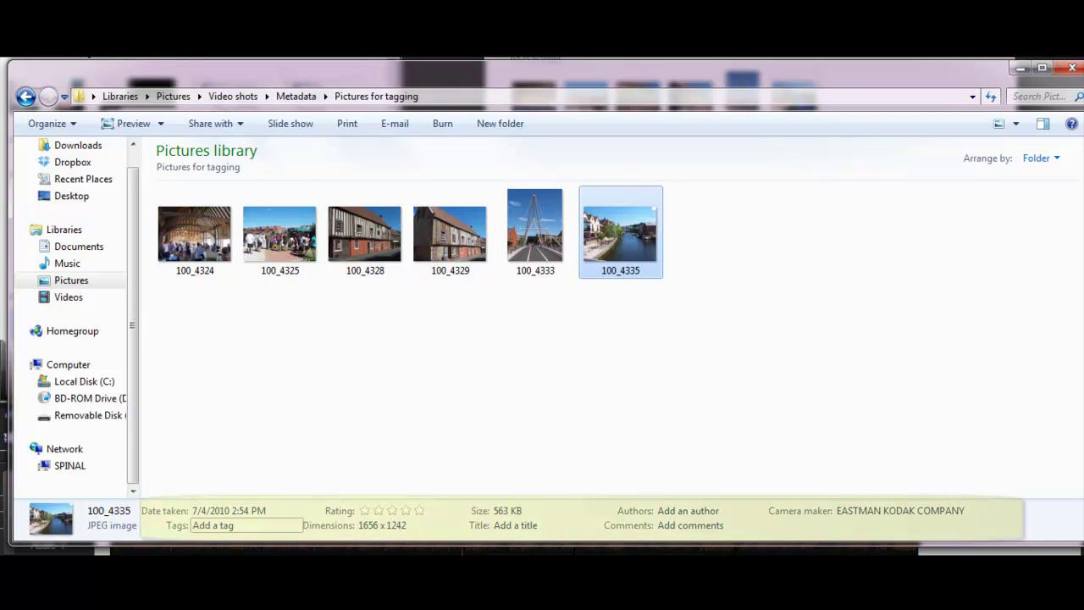
- Tag photo 100_4335 with Norwich, 2010 and Wensum and rate it four stars
{"action": "left_click", "coordinate": [213, 525]}
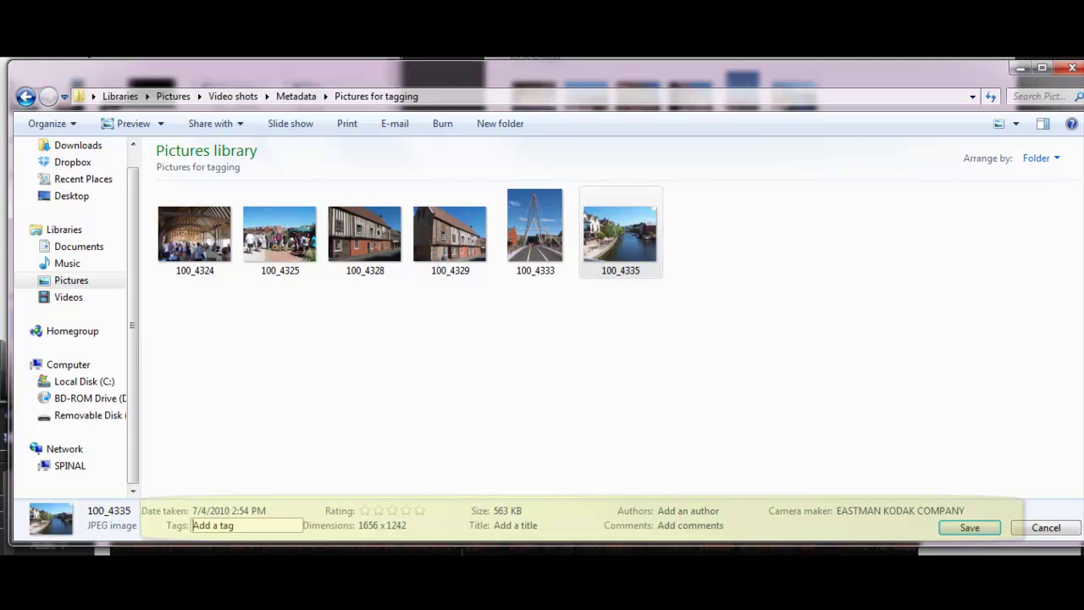
{"action": "type", "text": "Norwich; 2010"}
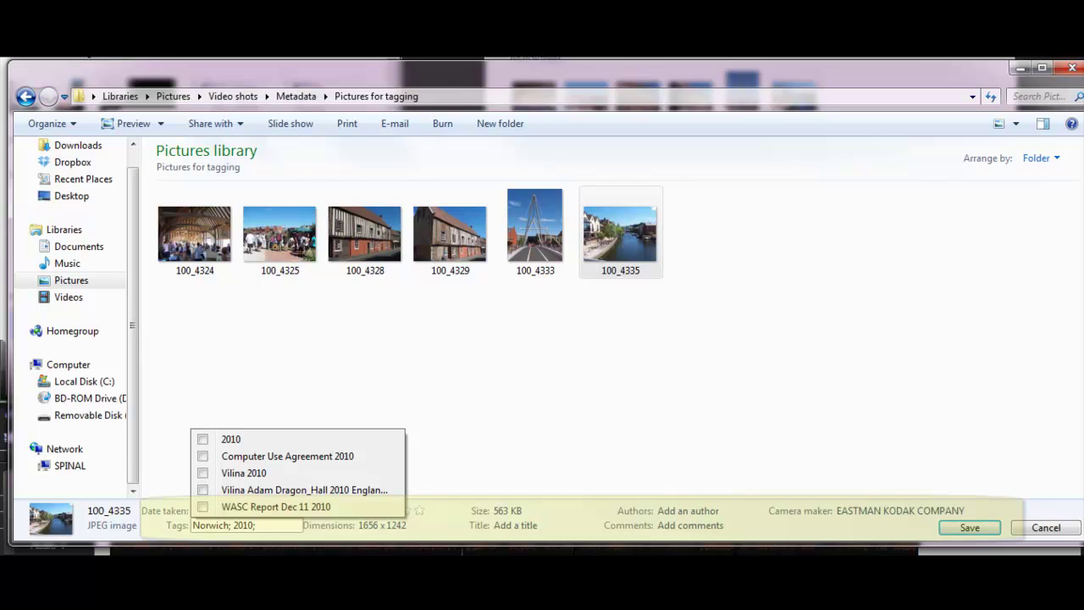
{"action": "type", "text": ";"}
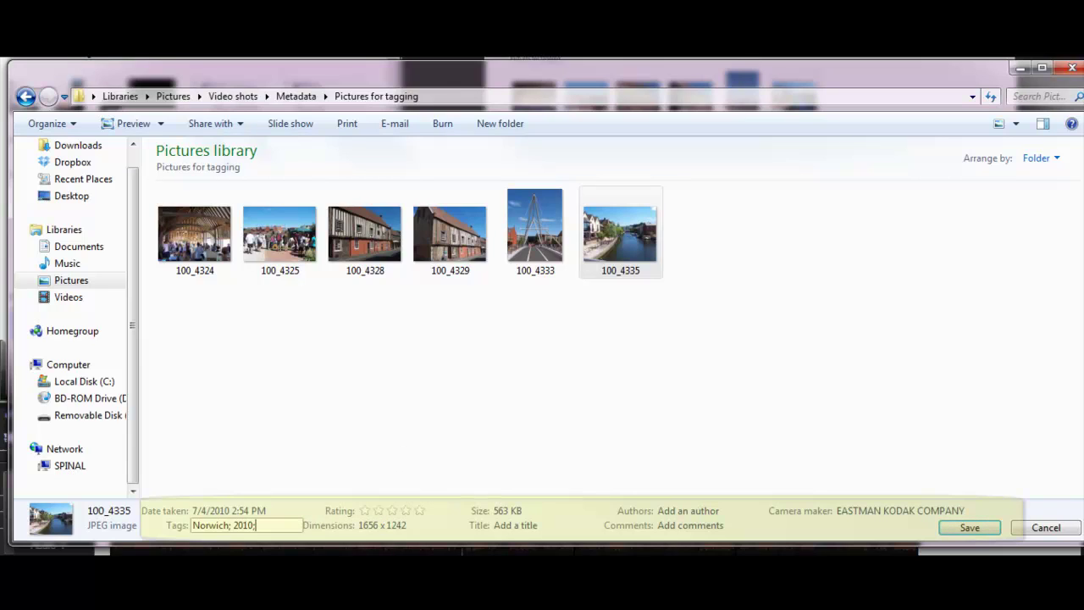
{"action": "type", "text": "Wensum"}
{"action": "left_click", "coordinate": [405, 510]}
{"action": "key", "text": "Return"}
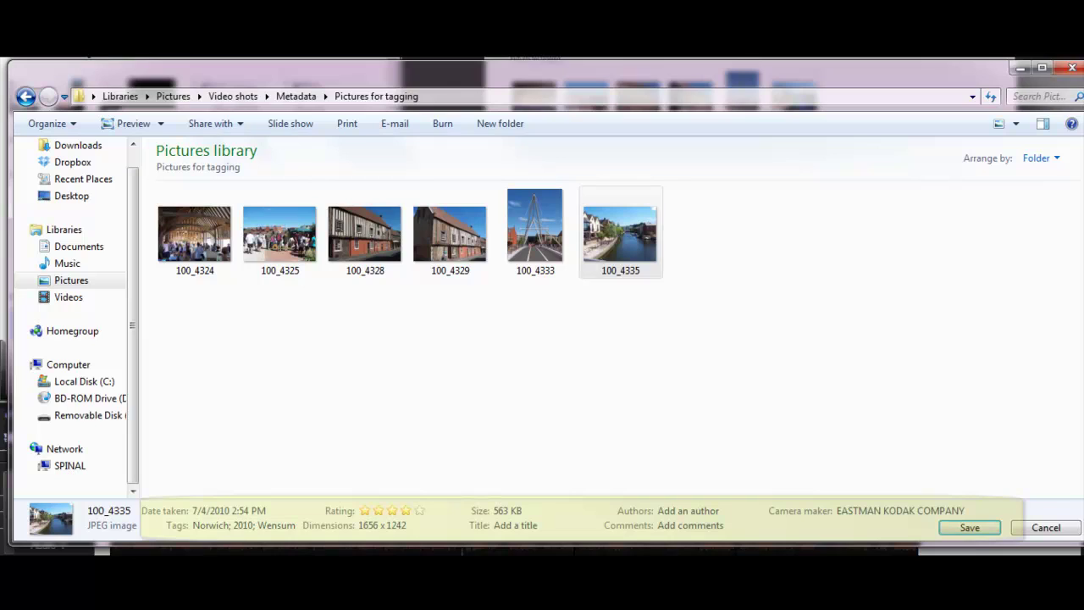
- Add a comment to the photo naming the photographer who took it
{"action": "left_click", "coordinate": [898, 511]}
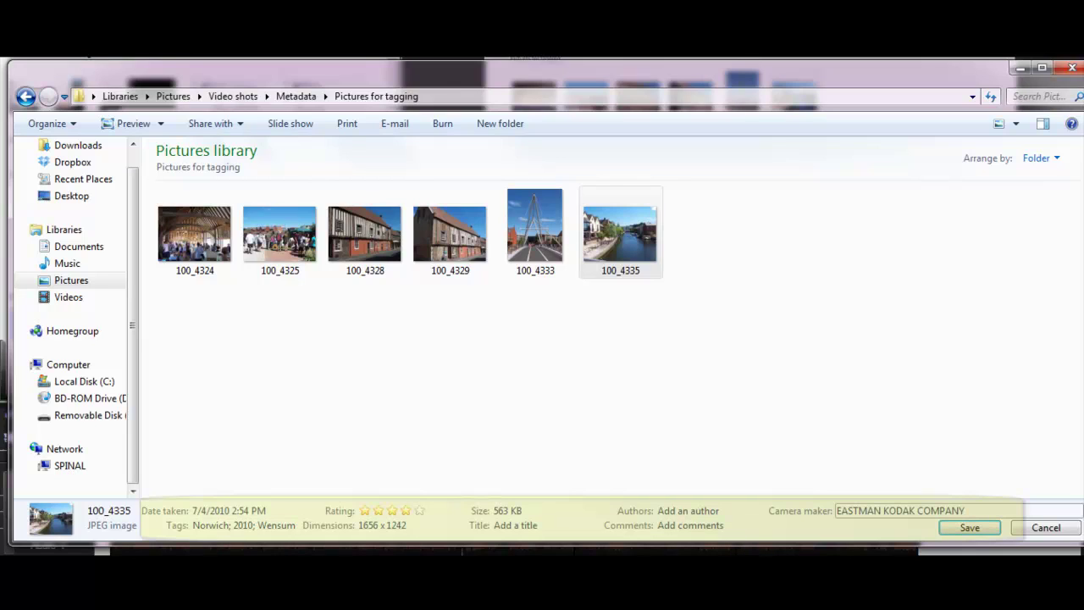
{"action": "left_click", "coordinate": [688, 511]}
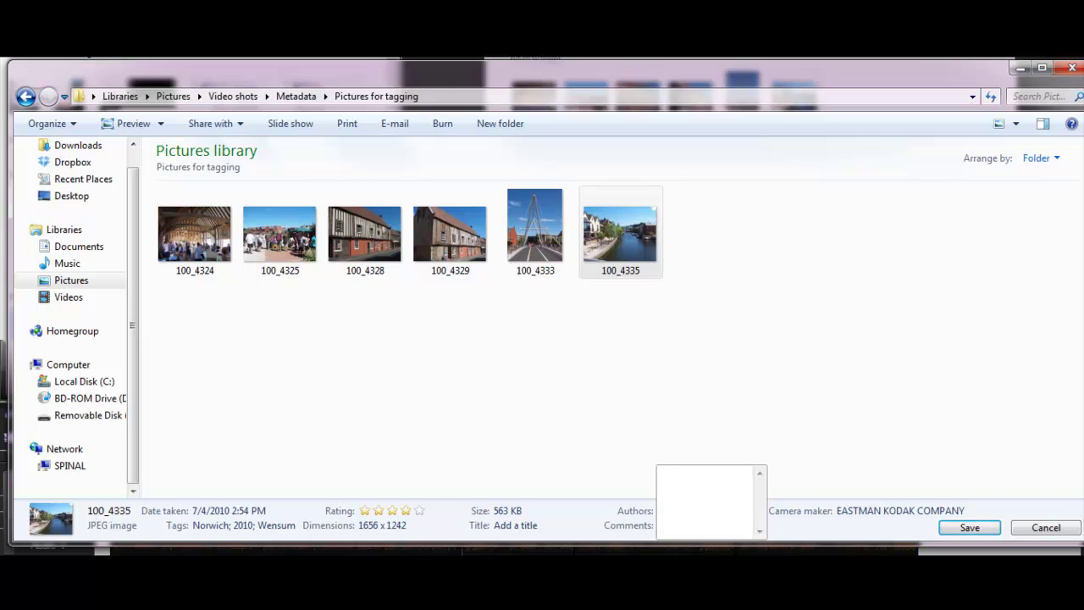
{"action": "type", "text": "Taken by Vilina"}
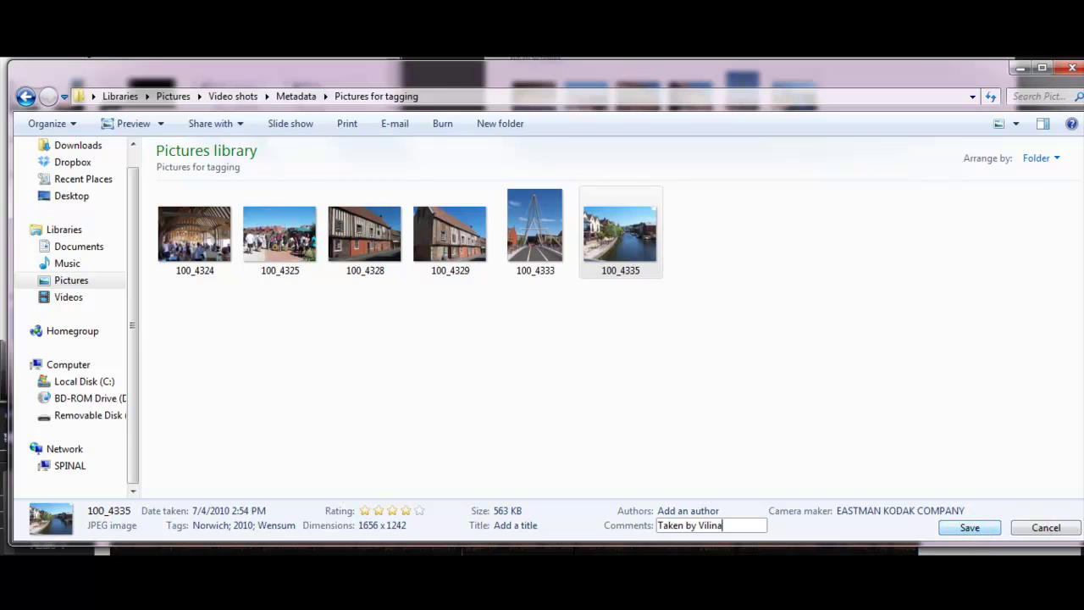
{"action": "key", "text": "Return"}
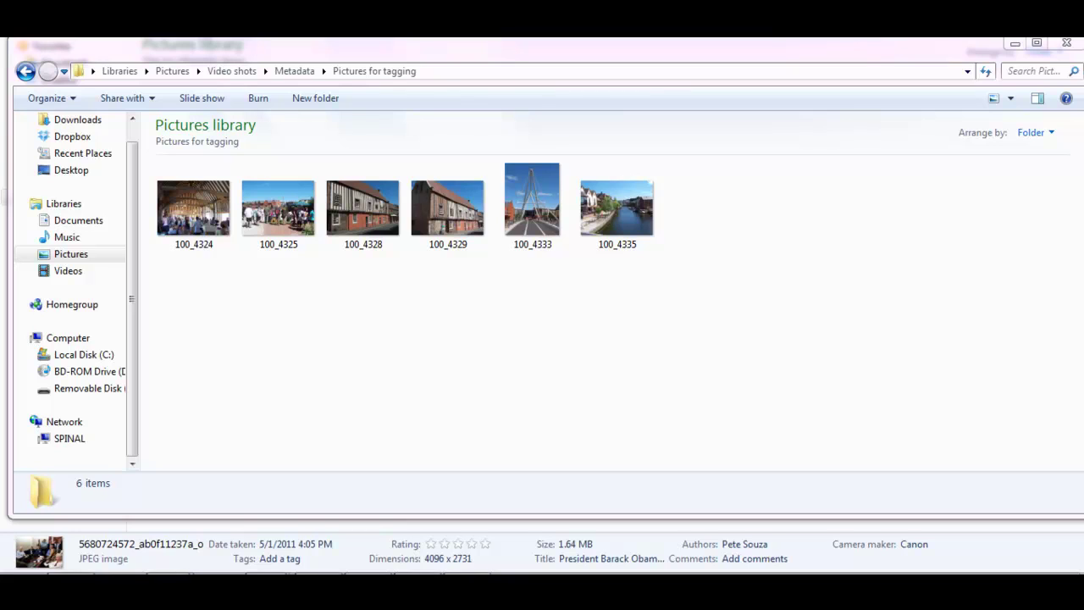
- Search 'wensum' from the Start menu and open result 100_4335 in its folder
{"action": "key", "text": "super"}
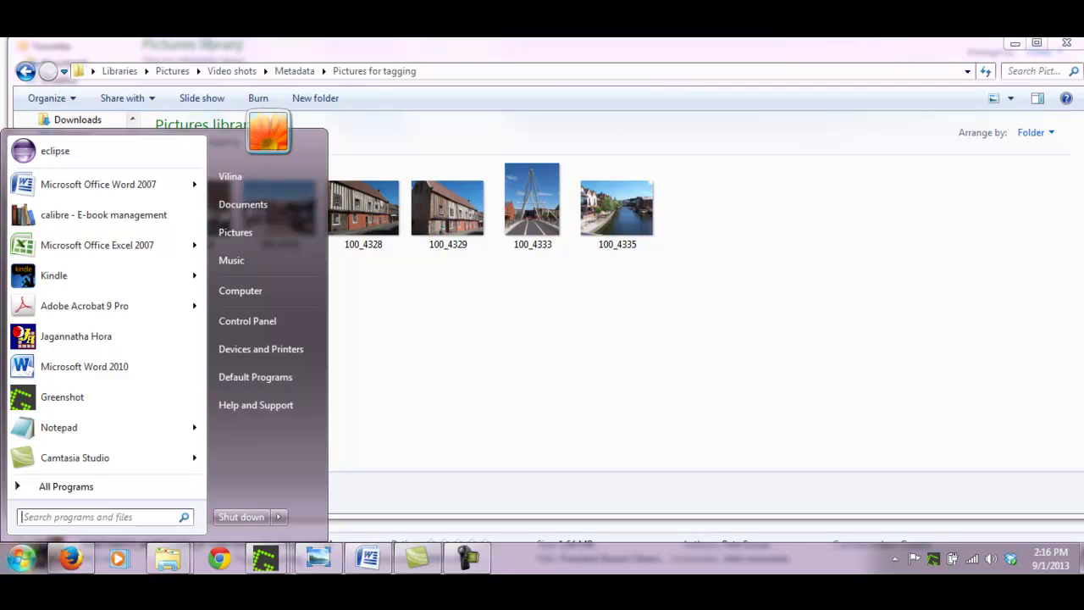
{"action": "type", "text": "wensum"}
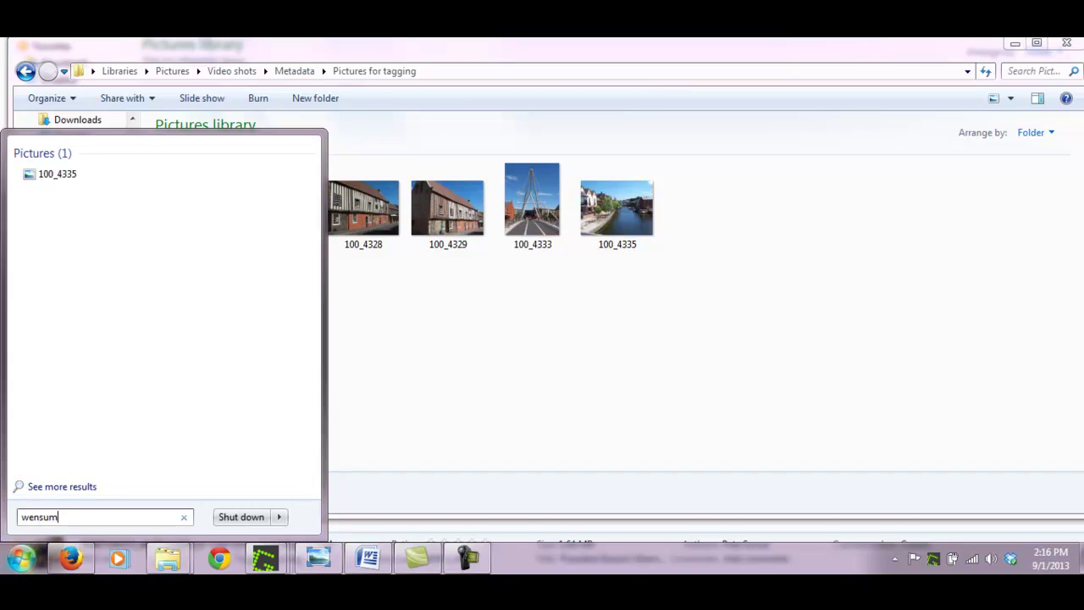
{"action": "key", "text": "Down"}
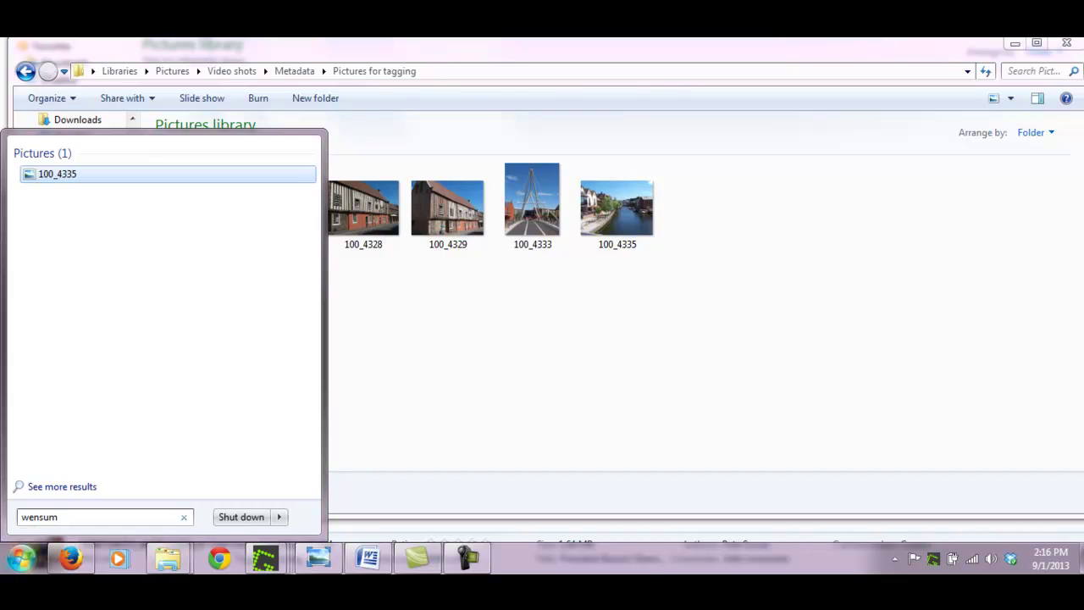
{"action": "key", "text": "Return"}
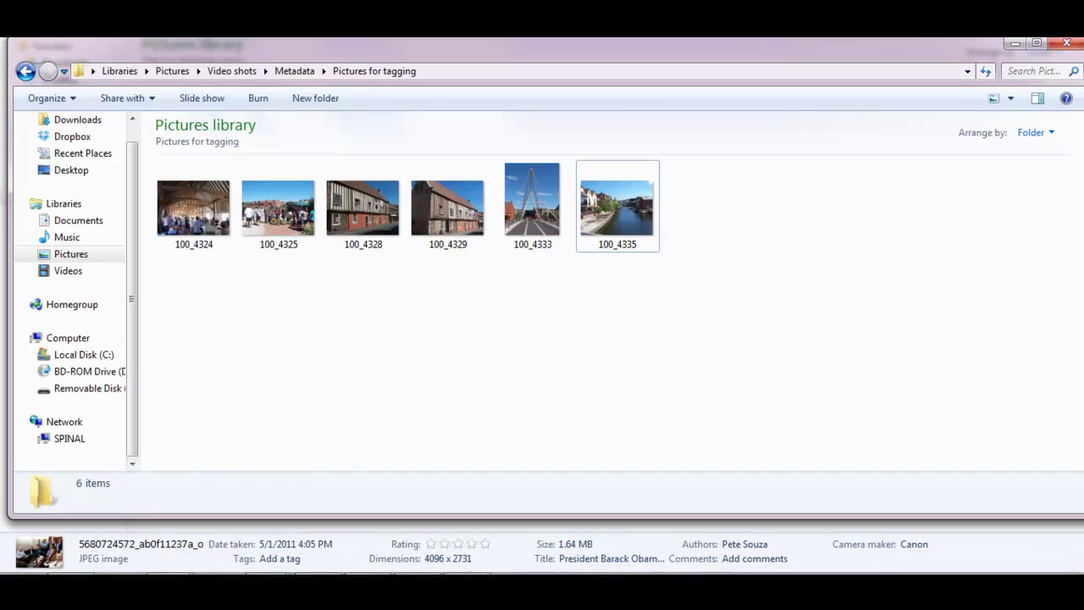